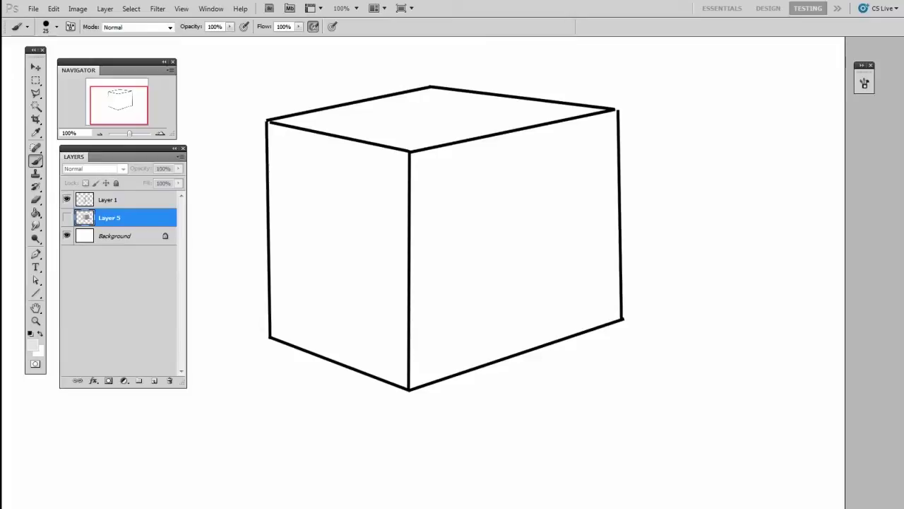
Show the Layer 5 shading of the cube and compare its edges with the Layer 1 linework shown and hidden, leaving the linework hidden
left_click(67, 218)
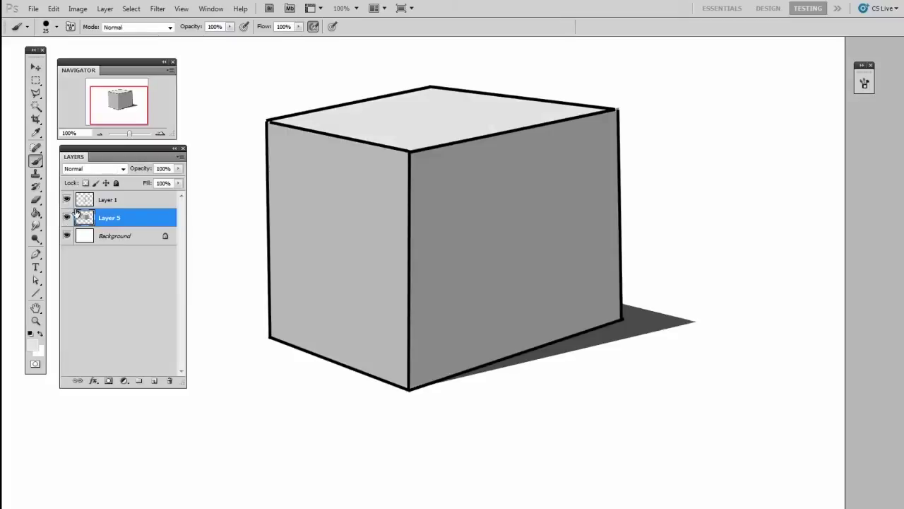
left_click(67, 200)
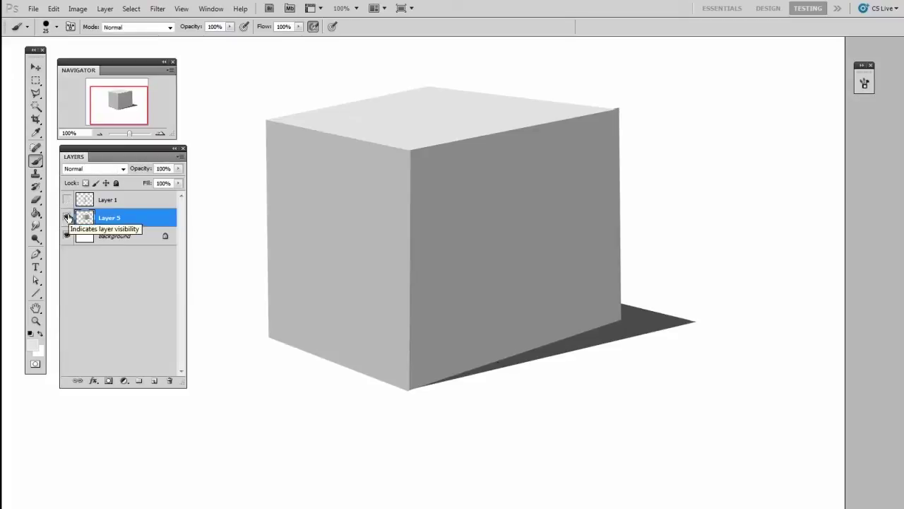
left_click_drag(518, 382, 604, 507)
key("ctrl+plus")
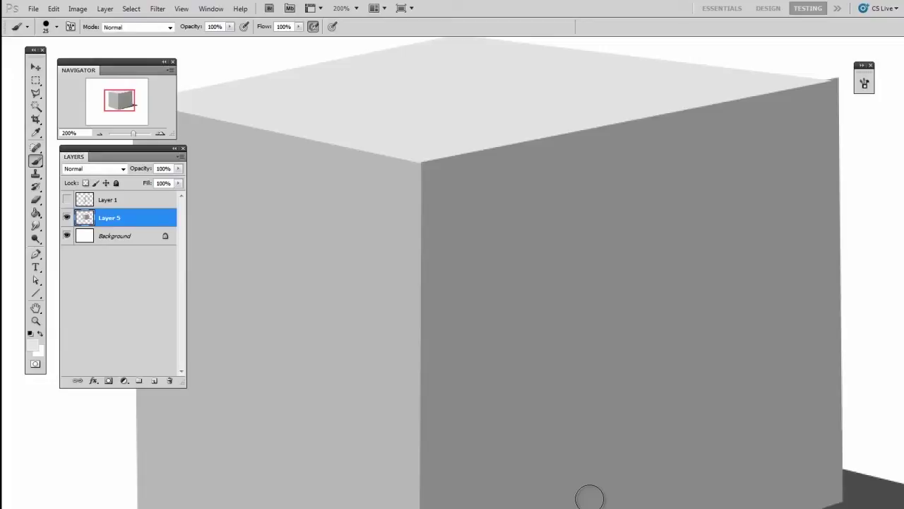
left_click(66, 199)
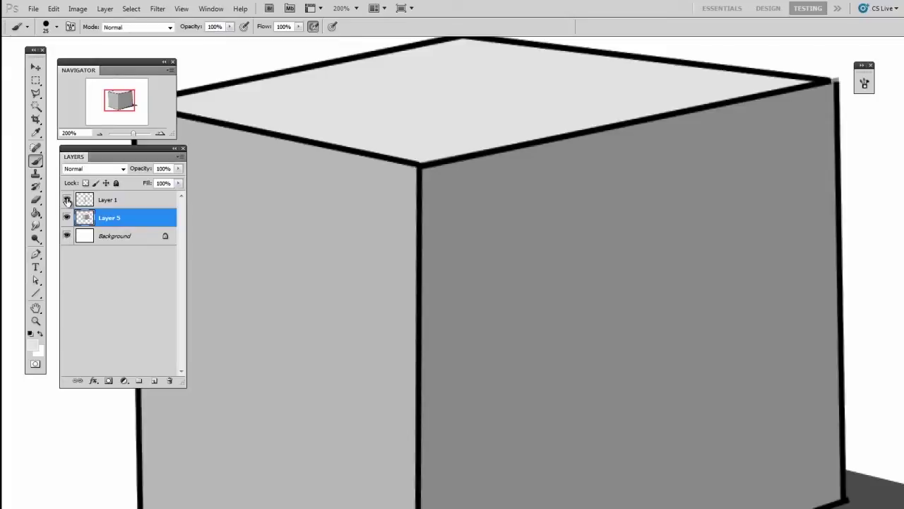
left_click(67, 200)
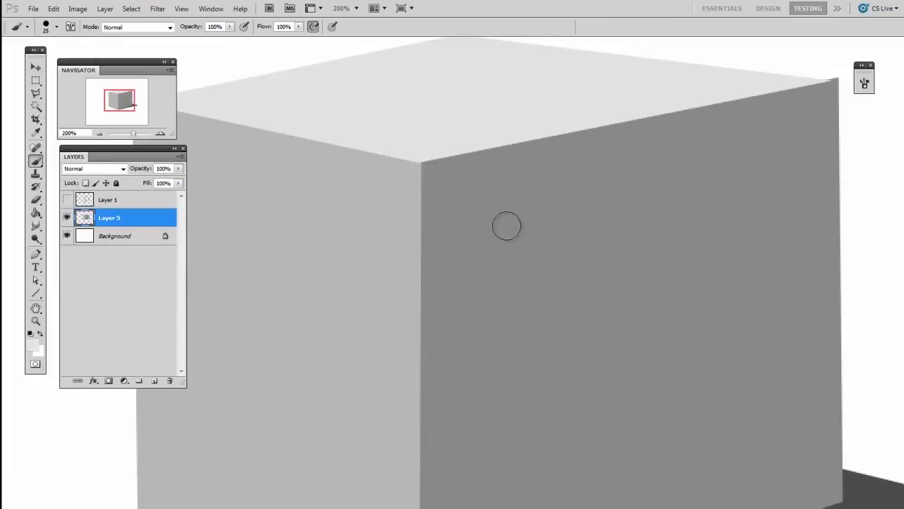
Add a new layer above Layer 5 and choose the soft round 40 px brush
left_click_drag(543, 169, 535, 235)
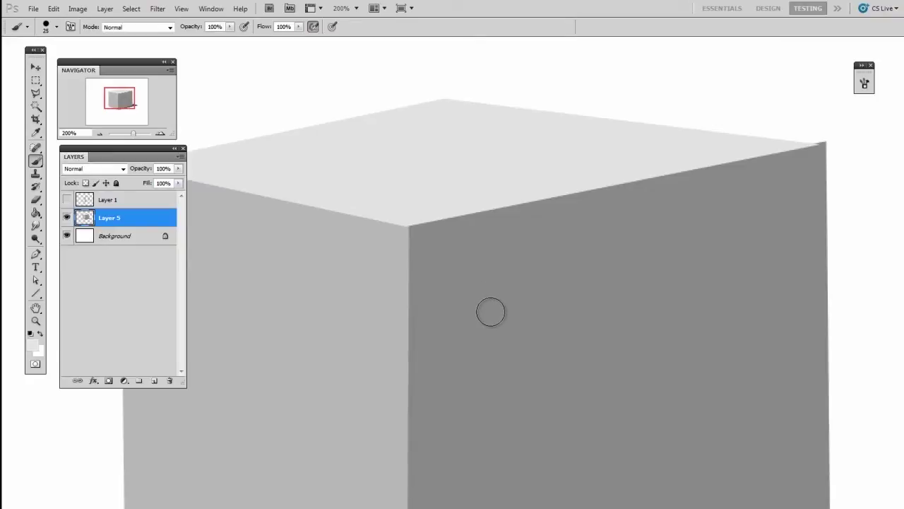
key("ctrl+shift+alt+n")
right_click(516, 264)
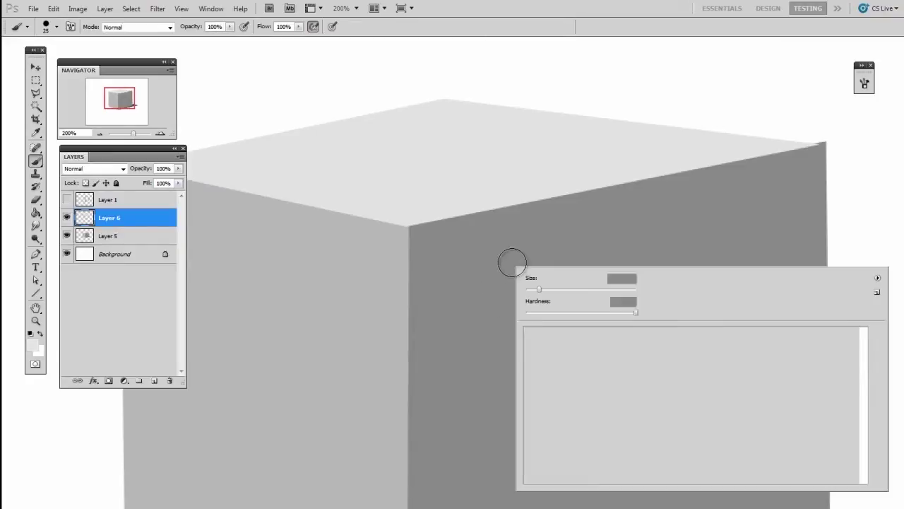
left_click(750, 333)
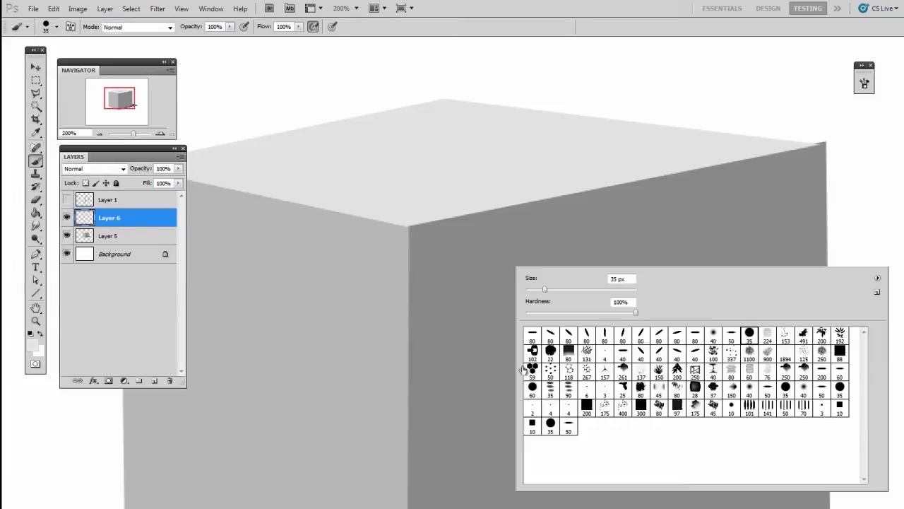
key("Return")
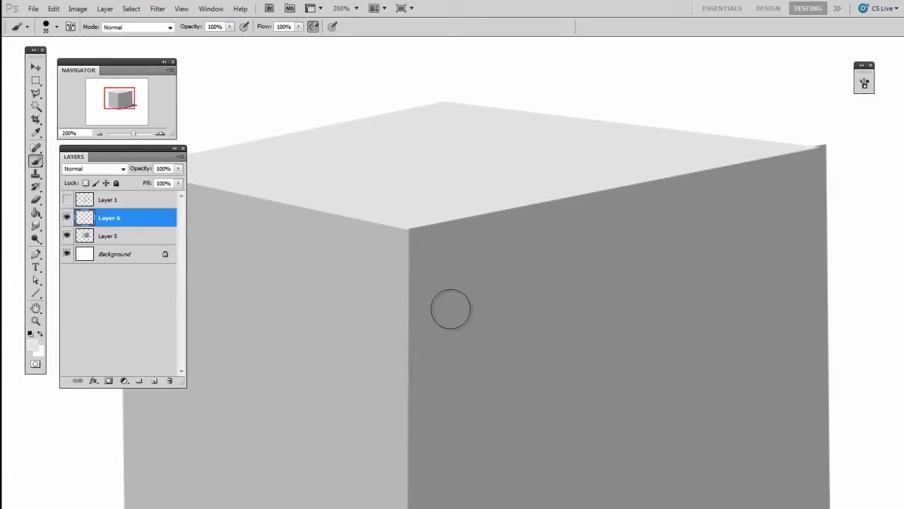
right_click(500, 280)
left_click(701, 349)
left_click(409, 340)
scroll(420, 341, "up", 1)
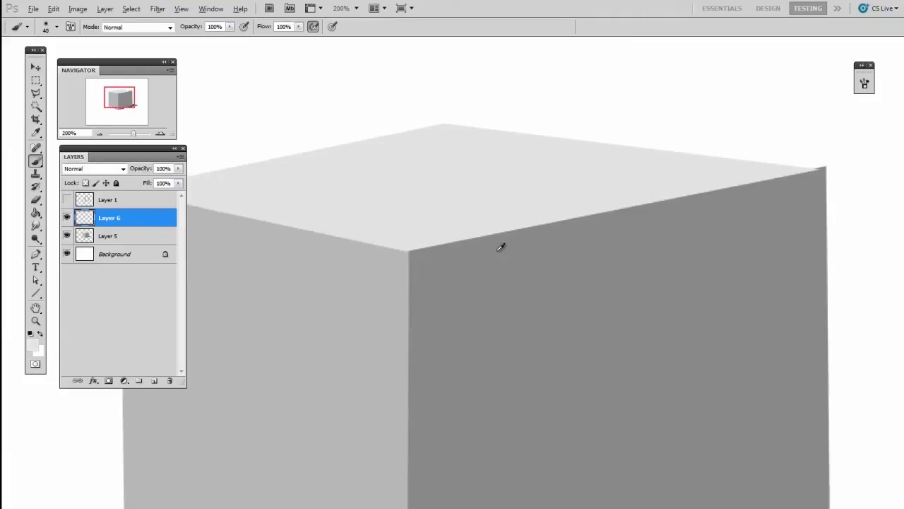
Sample the top face's light grey and brush a soft 20 px highlight along its edge with the cube's dark right face
left_click(499, 250, "alt")
left_click(464, 224, "alt")
key("[")
key("[")
key("[")
key("[")
key("[")
left_click_drag(463, 244, 589, 219)
key("]")
key("]")
left_click_drag(425, 251, 651, 214)
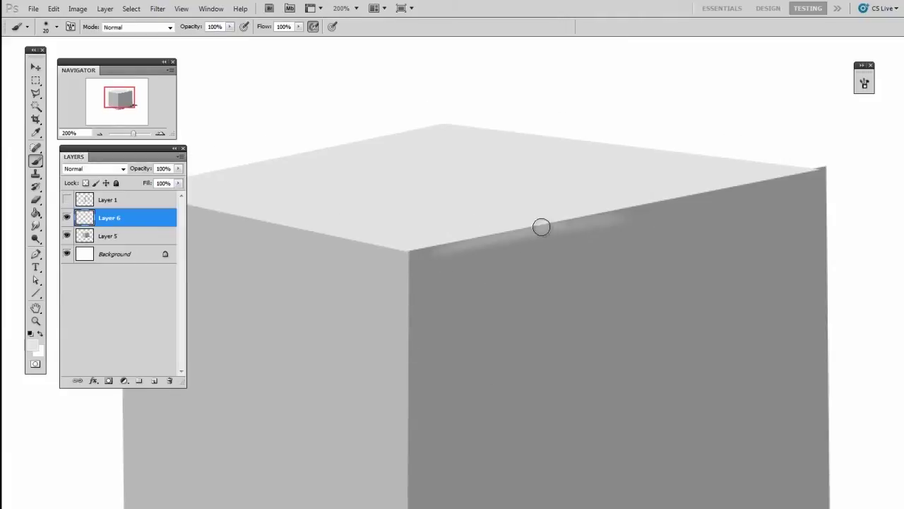
Sample the blended mid grey and paint a soft bevel band along the full edge between the cube's top and right faces
left_click(543, 227, "alt")
left_click_drag(453, 248, 639, 212)
left_click_drag(500, 241, 680, 202)
left_click_drag(590, 214, 516, 228)
key("ctrl+plus")
mouse_move(642, 301)
left_mouse_down("space")
mouse_move(582, 317)
mouse_move(491, 396)
left_mouse_up("space")
key("[")
key("[")
key("[")
key("]")
mouse_move(311, 317)
left_mouse_down()
mouse_move(627, 253)
mouse_move(529, 271)
mouse_move(848, 224)
mouse_move(532, 269)
mouse_move(755, 240)
mouse_move(317, 325)
mouse_move(332, 311)
mouse_move(304, 319)
mouse_move(561, 271)
mouse_move(816, 240)
mouse_move(851, 210)
mouse_move(802, 224)
mouse_move(883, 227)
left_mouse_up()
key("ctrl+minus")
mouse_move(666, 398)
left_mouse_down()
mouse_move(676, 320)
mouse_move(722, 313)
left_mouse_up()
Set the Eraser to a soft 40 px tip and compare the softened cube edge with the Layer 1 linework shown and hidden
key("e")
right_click(591, 234)
double_click(727, 303)
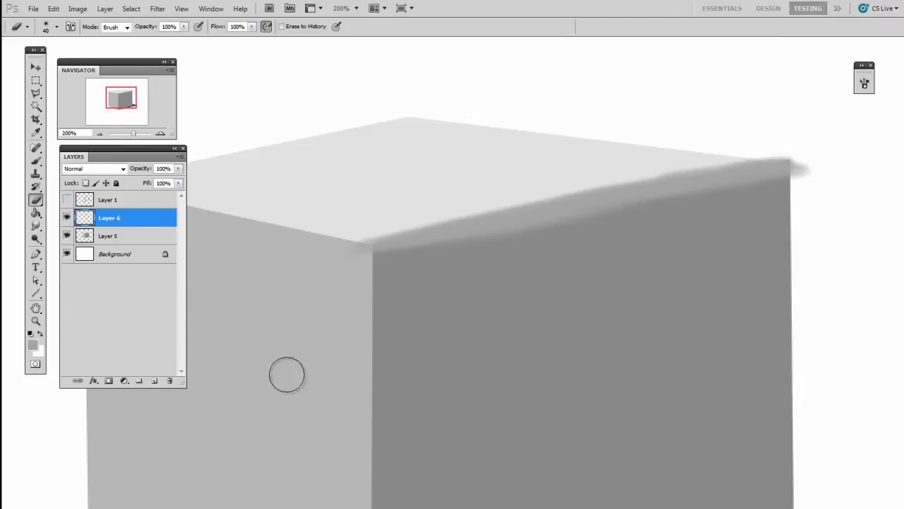
left_click(66, 199)
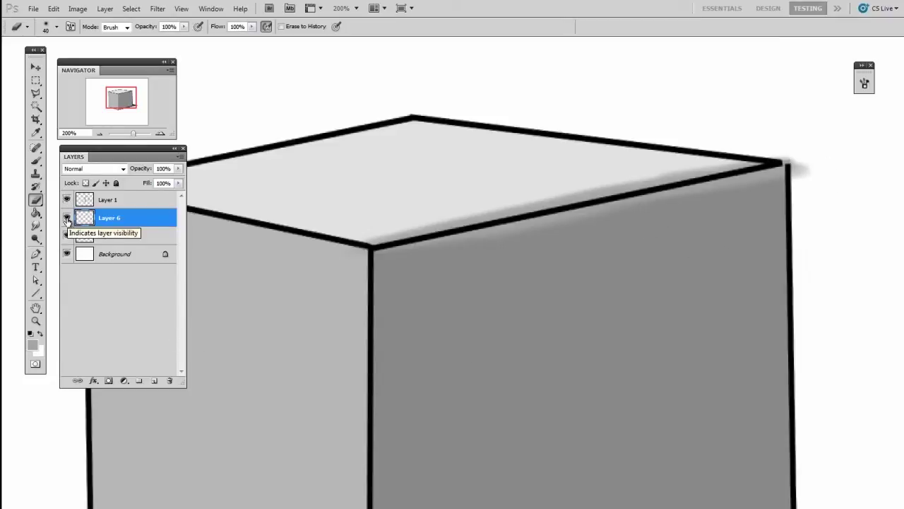
left_click(66, 199)
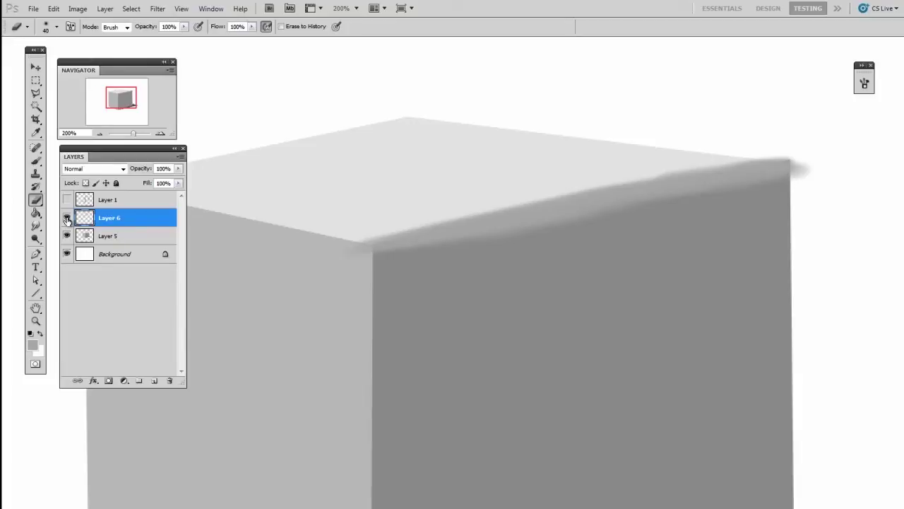
Add a new layer above Layer 6 and choose the hard round 35 px brush
key("ctrl+shift+alt+n")
key("b")
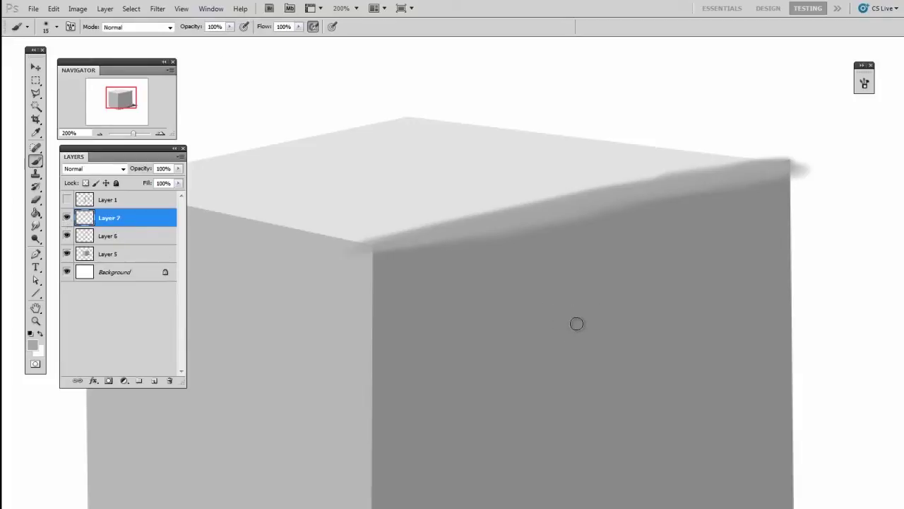
right_click(578, 323)
left_click(762, 390)
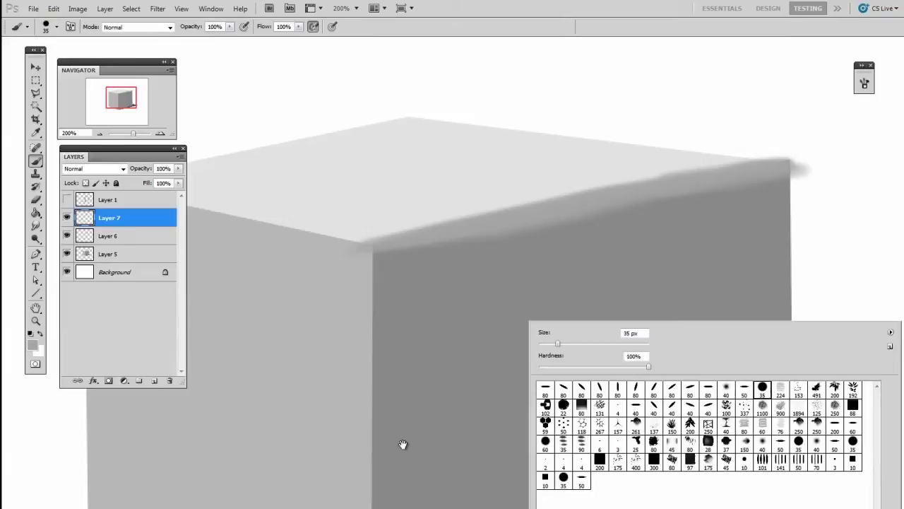
left_click(405, 446)
Sample the white background and paint over the grey overshoot at the cube's upper far-right corner with a smaller brush
left_click(802, 191, "alt")
key("bracketleft")
key("bracketleft")
key("bracketleft")
key("bracketleft")
key("bracketleft")
mouse_move(771, 152)
left_mouse_down()
mouse_move(795, 176)
mouse_move(767, 154)
mouse_move(802, 208)
left_mouse_up()
Refine the cube's upper far-right corner into a rounded contour with finer white strokes, using a brush of about 8 px
key("ctrl+plus")
mouse_move(756, 257)
left_mouse_down()
mouse_move(614, 258)
mouse_move(409, 318)
left_mouse_up()
mouse_move(590, 168)
left_mouse_down()
mouse_move(618, 191)
mouse_move(621, 209)
mouse_move(635, 186)
left_mouse_up()
key("bracketleft")
key("bracketleft")
mouse_move(580, 162)
left_mouse_down()
mouse_move(623, 202)
mouse_move(623, 214)
left_mouse_up()
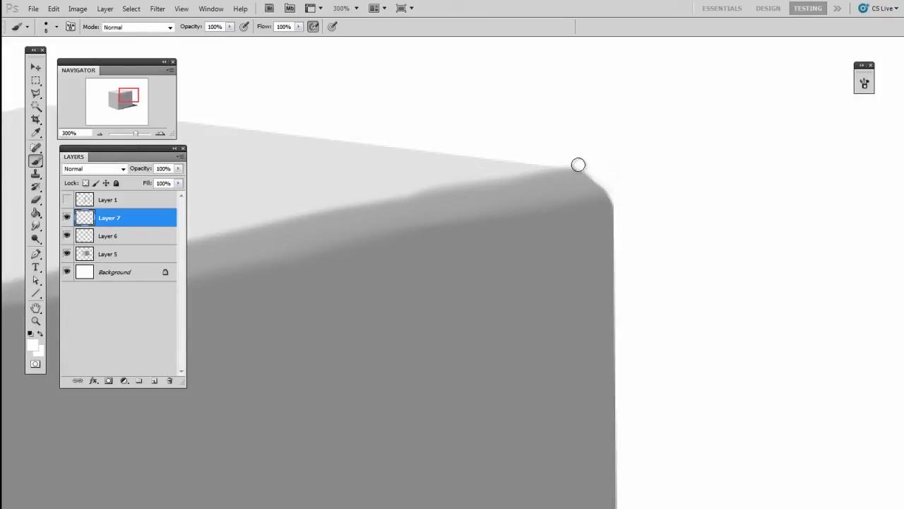
left_click_drag(579, 165, 615, 194)
key("ctrl+minus")
left_click_drag(476, 455, 636, 396)
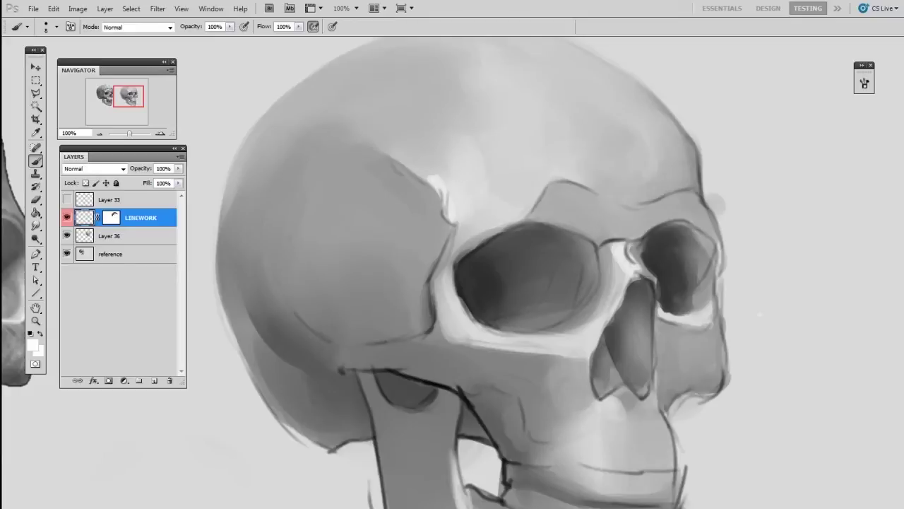
Compare the skull painting with the LINEWORK layer hidden and shown
left_click(67, 219)
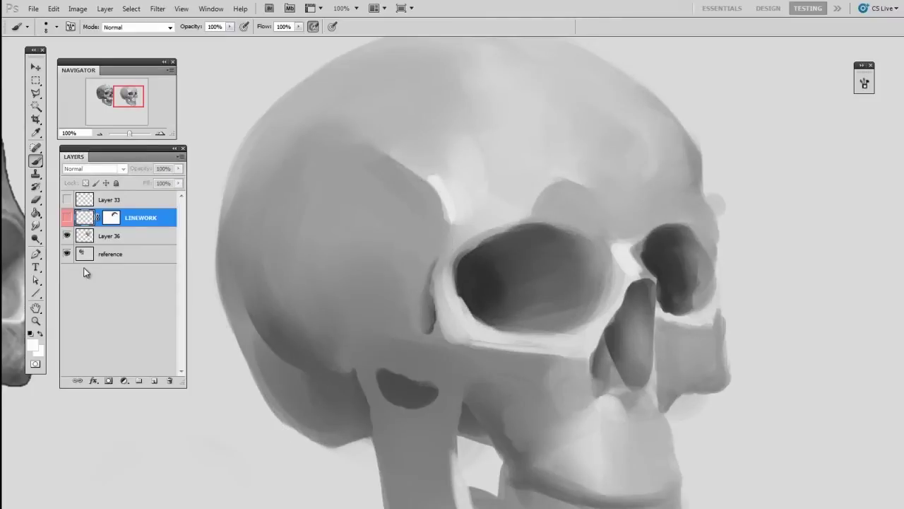
left_click(67, 218)
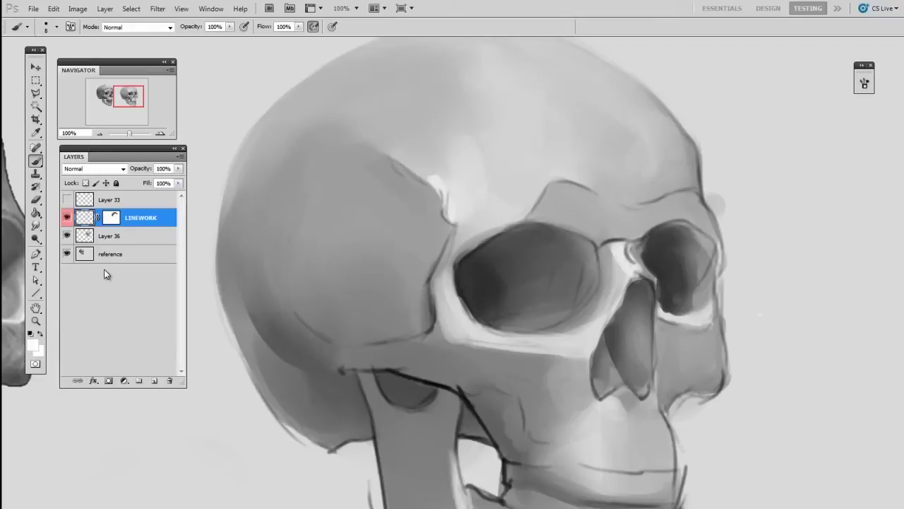
left_click(67, 217)
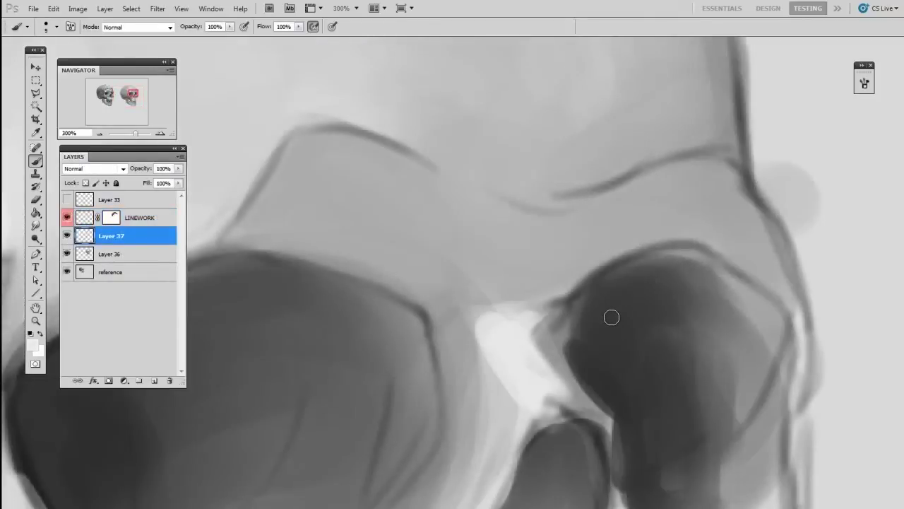
Sample the brow's mid grey and brush it over the area above the skull's nose bridge with a 30 px tip on Layer 37
left_click(514, 231, "alt")
key("bracketright")
key("bracketright")
key("bracketright")
key("bracketright")
key("bracketright")
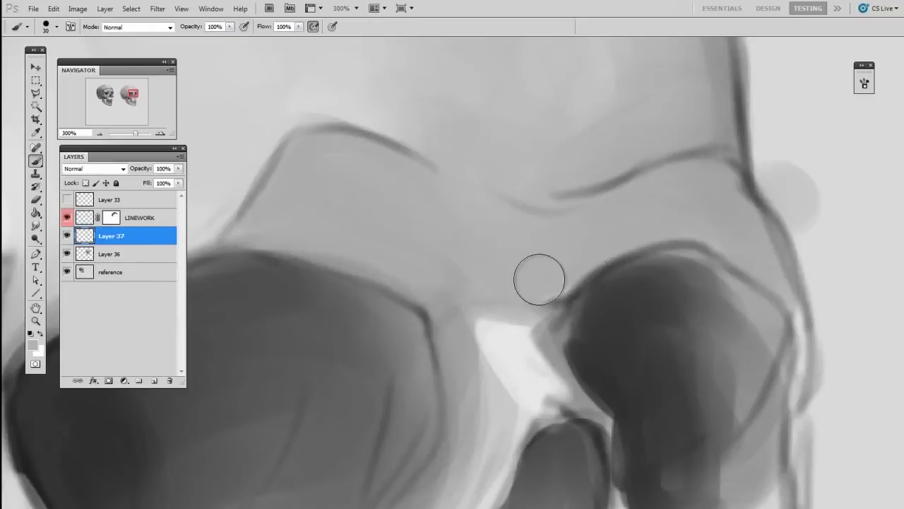
Paint a light highlight up the top of the nose bridge at 25 px and blend it into the brow with sampled grey at 40 px
left_click(501, 339, "alt")
key("bracketleft")
key("bracketleft")
key("bracketright")
key("bracketright")
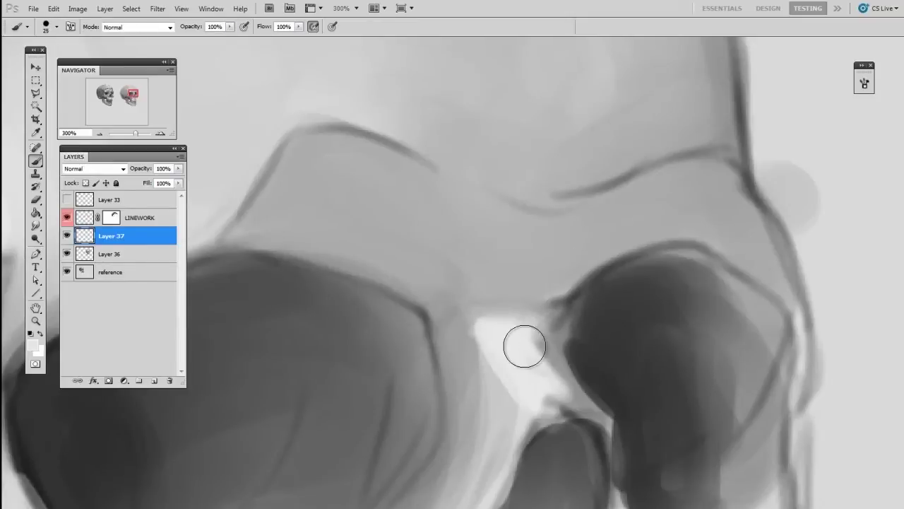
mouse_move(518, 299)
left_mouse_down()
mouse_move(498, 319)
mouse_move(519, 334)
left_mouse_up()
left_click(541, 252, "alt")
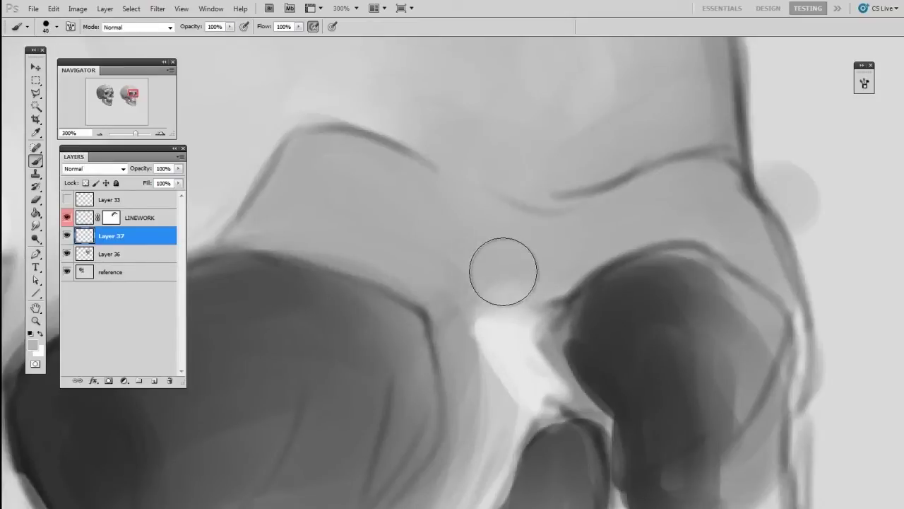
mouse_move(503, 271)
left_mouse_down()
mouse_move(520, 253)
mouse_move(564, 249)
left_mouse_up()
Blend sampled greys down the side of the nose bridge facing the large eye socket, using 30 and 35 px brush sizes
left_click(471, 368, "alt")
key("bracketleft")
mouse_move(463, 404)
left_mouse_down()
mouse_move(470, 317)
mouse_move(479, 337)
mouse_move(467, 349)
mouse_move(499, 365)
left_mouse_up()
left_click(521, 353, "alt")
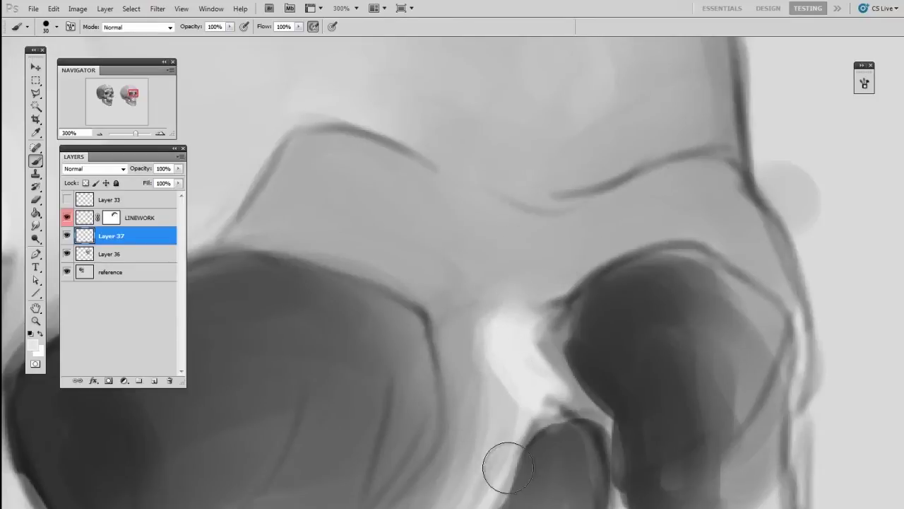
left_click(471, 379, "alt")
key("bracketright")
left_click_drag(472, 383, 455, 464)
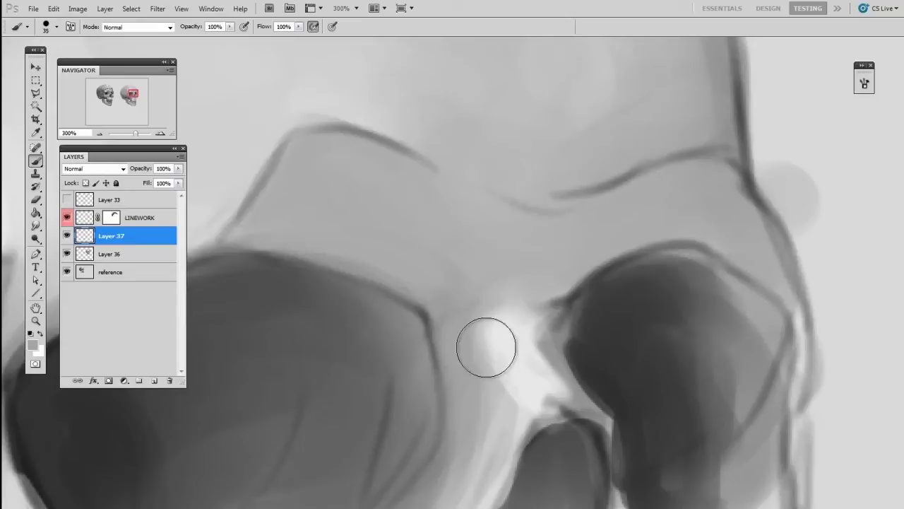
left_click_drag(487, 347, 445, 506)
Brush the sampled highlight tone along the middle of the nose bridge with a smaller tip
left_click_drag(530, 385, 542, 366)
left_click(517, 366, "alt")
key("bracketleft")
mouse_move(518, 408)
left_mouse_down()
mouse_move(503, 302)
mouse_move(537, 330)
mouse_move(554, 286)
mouse_move(541, 332)
left_mouse_up()
Shade the inner upper corner of the far eye socket with sampled greys, covering the line beside the nose bridge
key("bracketleft")
key("bracketleft")
left_click(556, 284, "alt")
key("bracketleft")
left_click(575, 306, "alt")
left_click_drag(575, 307, 563, 330)
left_click(592, 313, "alt")
key("bracketright")
mouse_move(600, 297)
left_mouse_down()
mouse_move(581, 365)
mouse_move(570, 332)
mouse_move(571, 345)
mouse_move(623, 445)
left_mouse_up()
Sample the far eye socket's dark grey and define its inner edge along the nose bridge with thin strokes
left_click(594, 346, "alt")
key("bracketleft")
key("bracketleft")
key("bracketleft")
key("bracketleft")
key("bracketleft")
left_click_drag(557, 350, 630, 465)
left_click_drag(563, 368, 619, 449)
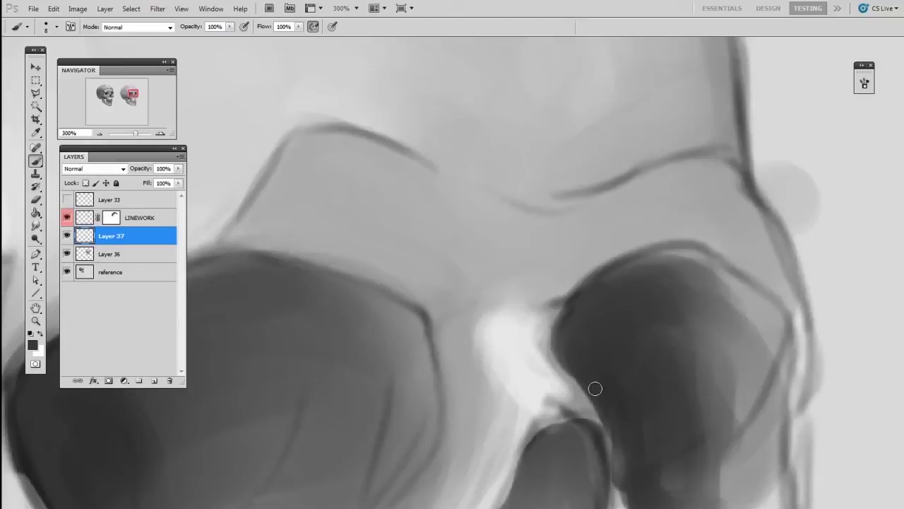
left_click_drag(595, 388, 615, 454)
Broaden the nose bridge highlight with the sampled light tone and soften its outer side with mid grey at 30 px
left_click(522, 354, "alt")
key("bracketright")
key("bracketright")
key("bracketright")
key("bracketright")
key("bracketright")
key("bracketright")
mouse_move(543, 354)
left_mouse_down()
mouse_move(538, 317)
mouse_move(475, 351)
mouse_move(493, 363)
mouse_move(489, 382)
left_mouse_up()
key("bracketright")
left_click(471, 398, "alt")
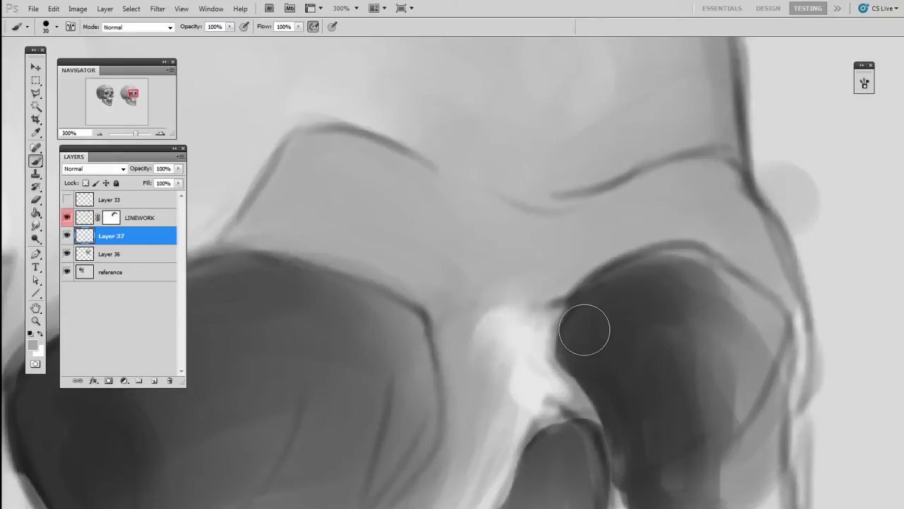
Extend the nose bridge highlight toward the far eye socket at 25 px and blend its upper edge with sampled tones
left_click(528, 358, "alt")
key("bracketleft")
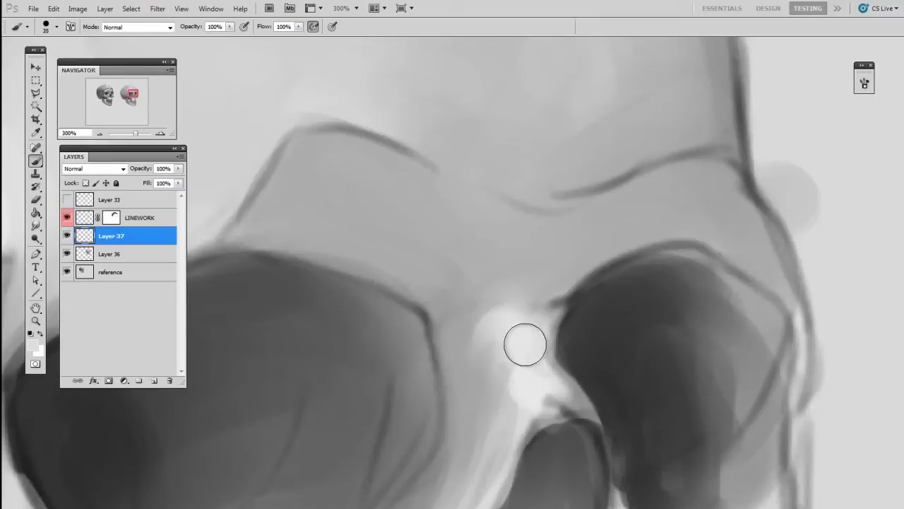
mouse_move(525, 345)
left_mouse_down()
mouse_move(513, 372)
mouse_move(511, 330)
mouse_move(510, 376)
mouse_move(520, 380)
mouse_move(526, 359)
left_mouse_up()
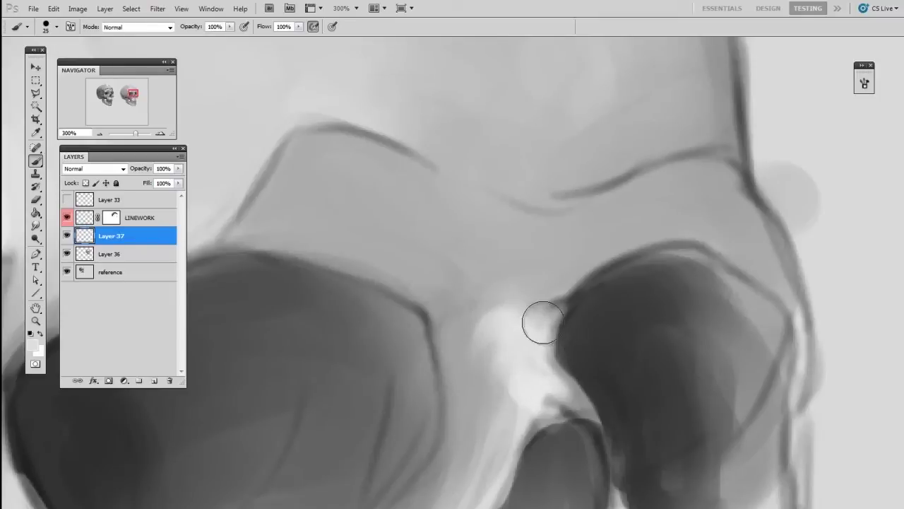
left_click(483, 334, "alt")
left_click(507, 322, "alt")
mouse_move(504, 322)
left_mouse_down()
mouse_move(474, 334)
mouse_move(485, 330)
mouse_move(473, 388)
mouse_move(455, 350)
mouse_move(474, 328)
left_mouse_up()
left_click(473, 380, "alt")
key("ctrl+minus")
key("ctrl+minus")
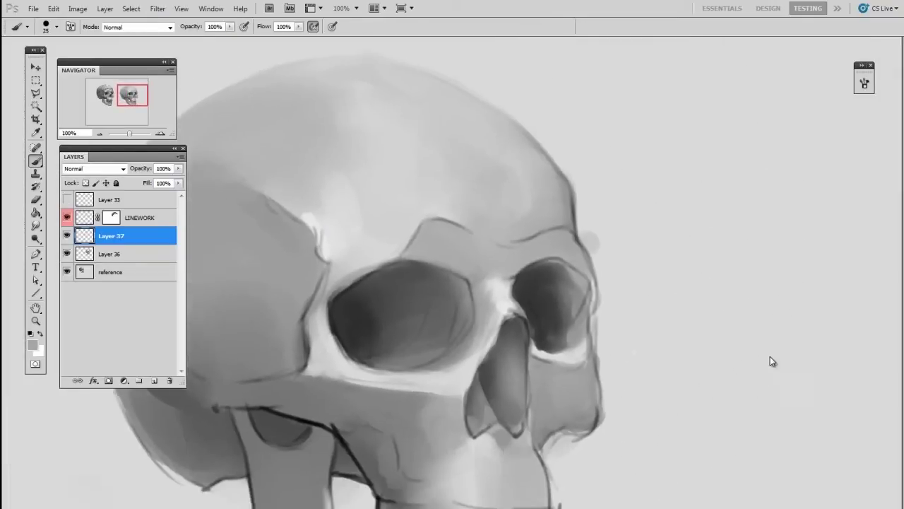
Mask out the linework along the temple ridge beside the near eye socket with black on the LINEWORK mask, reducing the brush to 15 px
left_click_drag(770, 357, 779, 343)
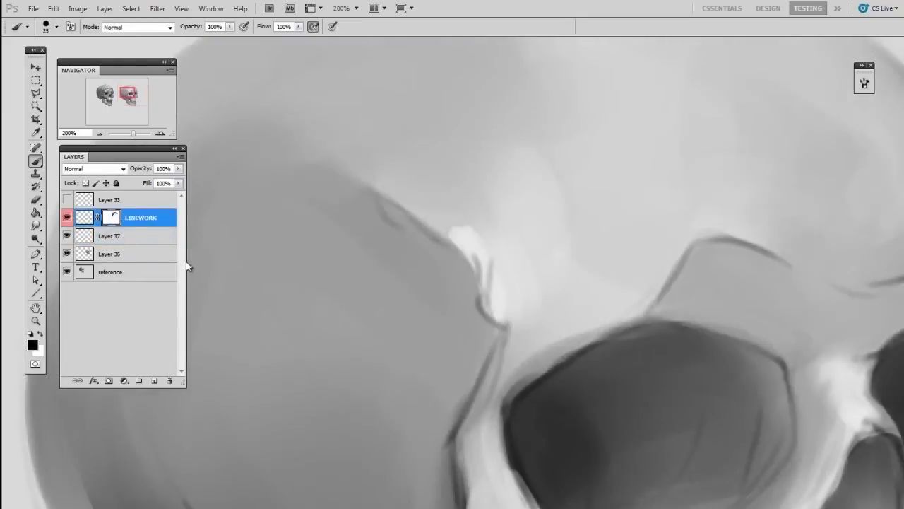
key("bracketright")
key("bracketright")
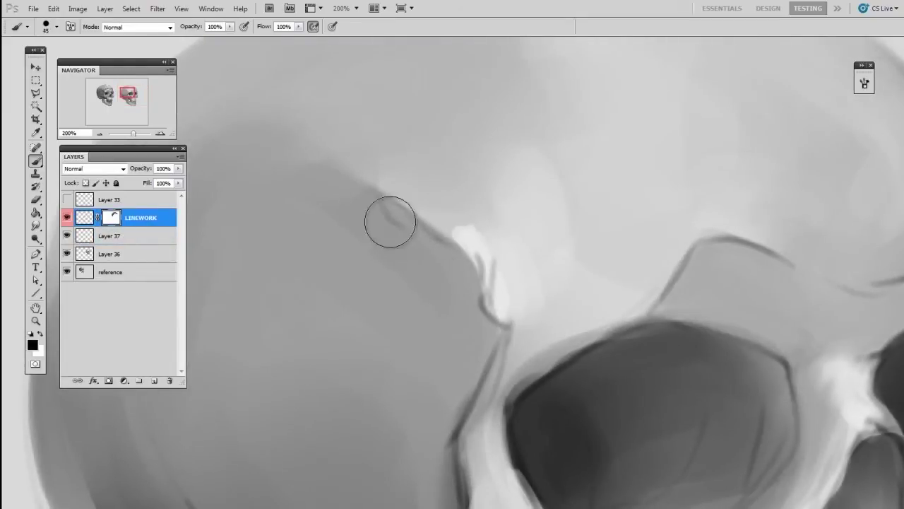
key("bracketleft")
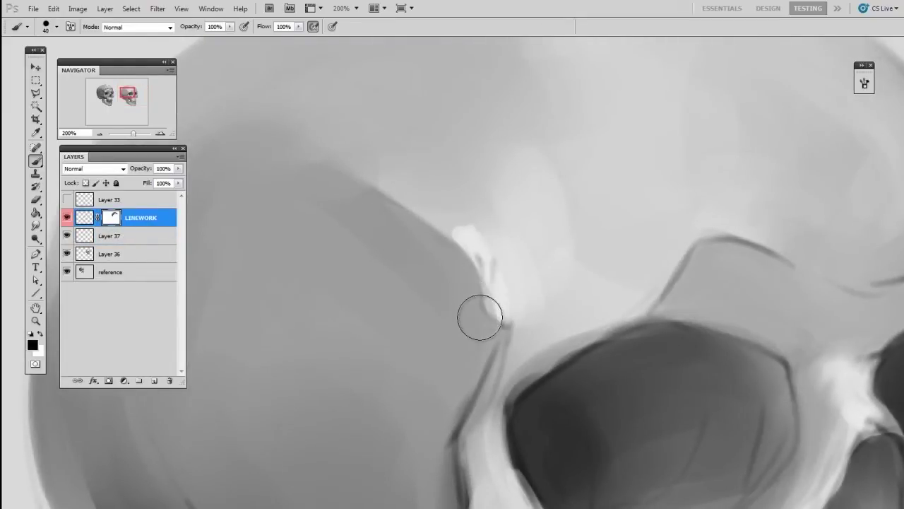
key("bracketleft")
key("bracketleft")
key("bracketleft")
key("bracketleft")
key("bracketleft")
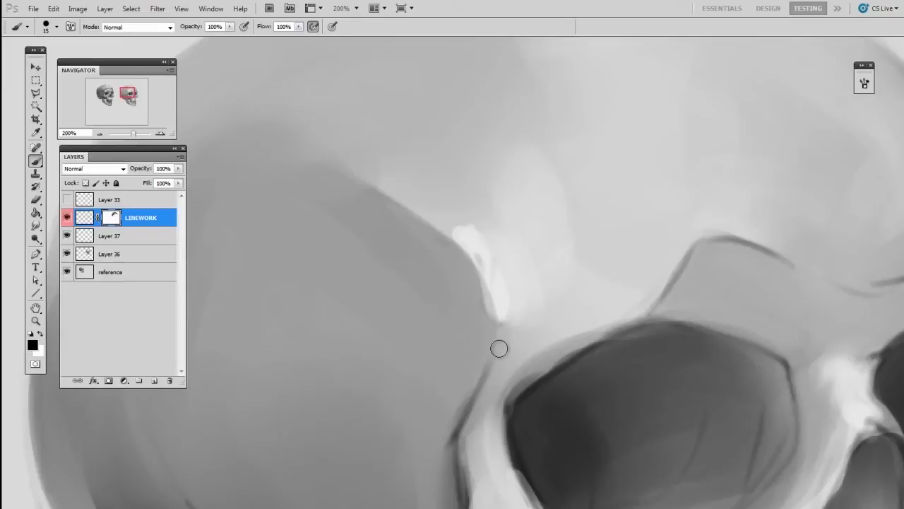
Create a new layer above Layer 37 and paint the temple's edge below the ridge highlight in grey at 20 px
left_click(128, 236)
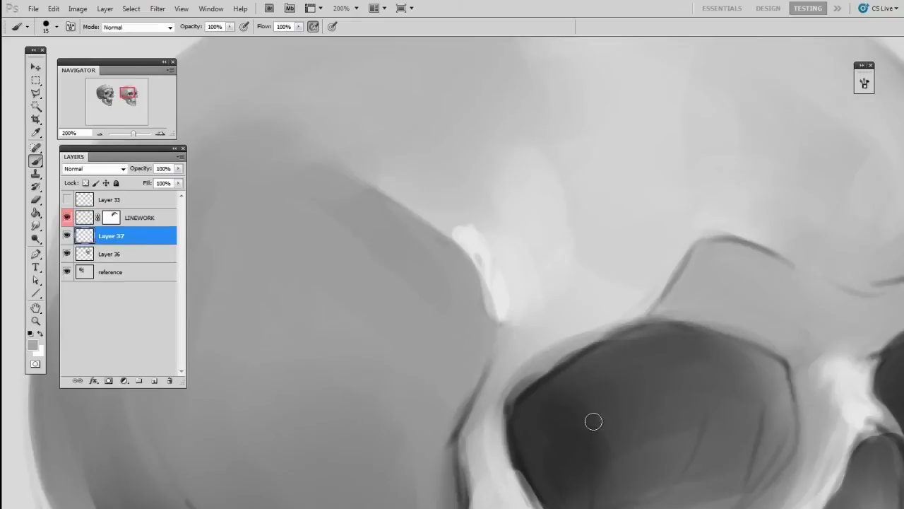
key("ctrl+shift+alt+n")
key("bracketright")
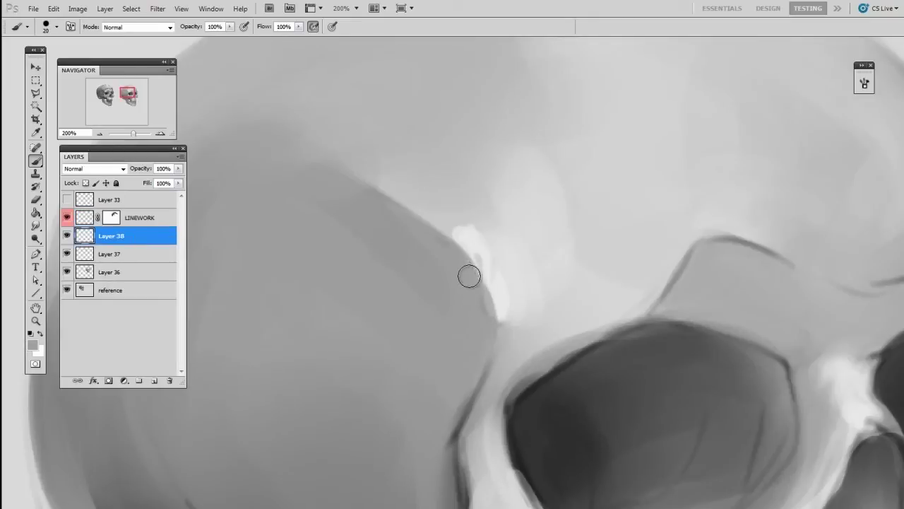
left_click_drag(469, 276, 483, 325)
Sample the ridge highlight's light tone and spread it toward the brow above the near eye socket with a larger brush
left_click(527, 317, "alt")
left_click(505, 285, "alt")
key("bracketright")
key("bracketright")
key("bracketright")
mouse_move(507, 268)
left_mouse_down()
mouse_move(520, 314)
mouse_move(508, 254)
mouse_move(513, 334)
mouse_move(539, 289)
left_mouse_up()
key("bracketright")
left_click(511, 336, "alt")
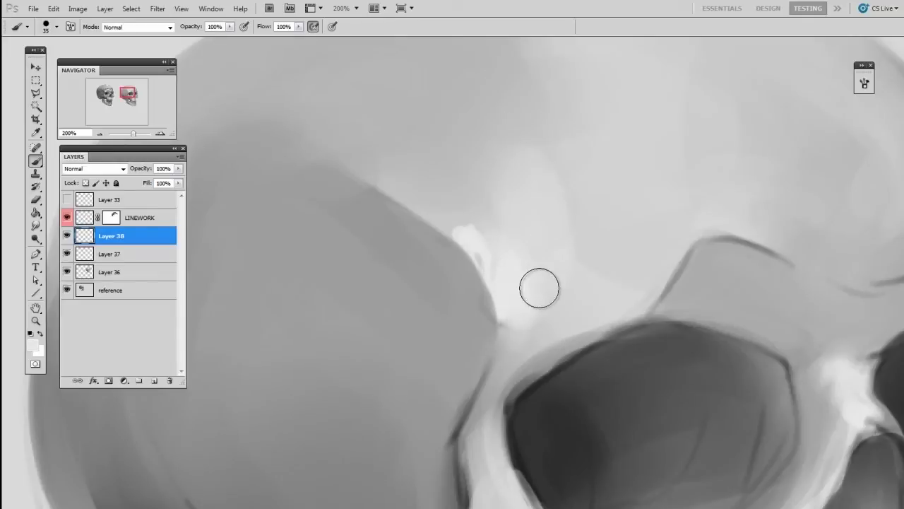
Sample the temple grey and sharpen the temple's edge along the ridge highlight with thin strokes
left_click(464, 288, "alt")
key("bracketleft")
key("bracketleft")
key("bracketleft")
key("bracketleft")
key("bracketleft")
key("bracketleft")
left_click_drag(474, 295, 491, 326)
left_click_drag(471, 272, 493, 321)
Tone down the upper part of the ridge highlight with a sampled light grey at 20 px
key("bracketright")
key("bracketright")
left_click(481, 251, "alt")
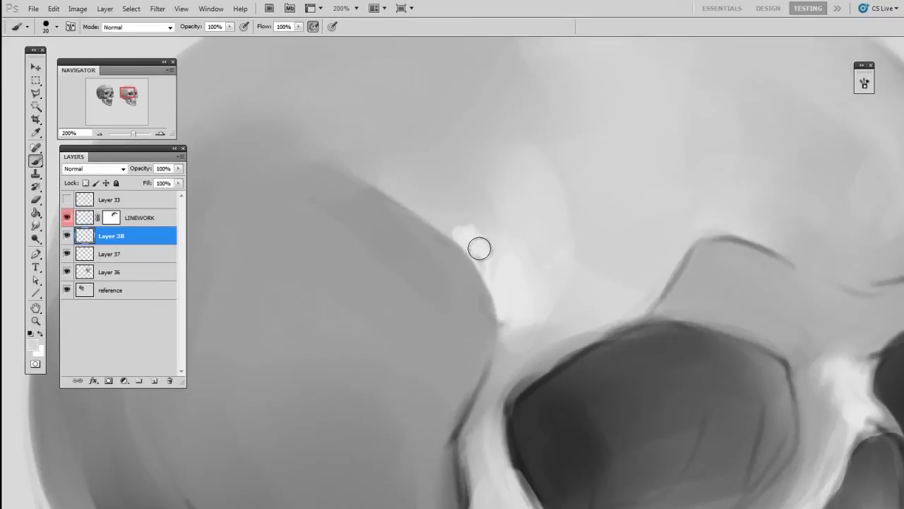
left_click_drag(479, 248, 485, 254)
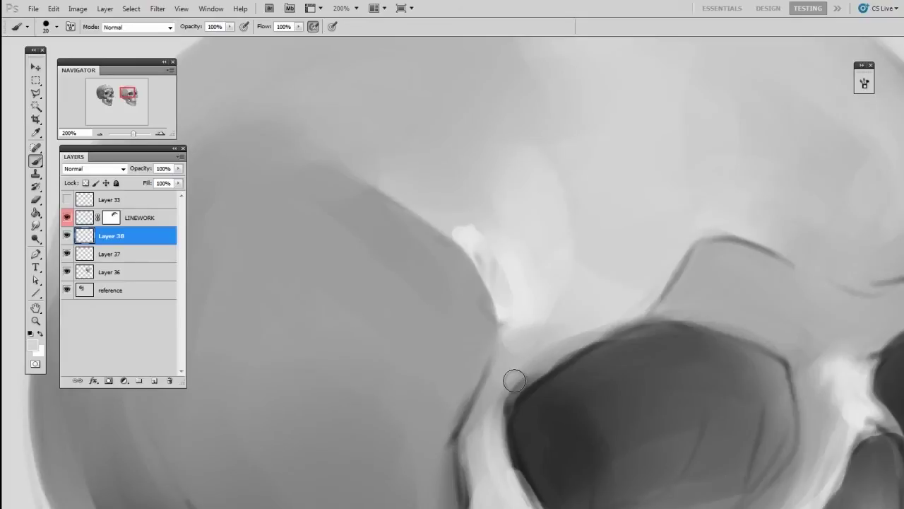
Blend the temple's upper edge into the cranium with a sampled mid grey, enlarging the brush to 100 px
key("ctrl+minus")
left_click_drag(559, 234, 627, 283)
key("ctrl+plus")
key("bracketright")
key("bracketright")
key("bracketright")
key("bracketright")
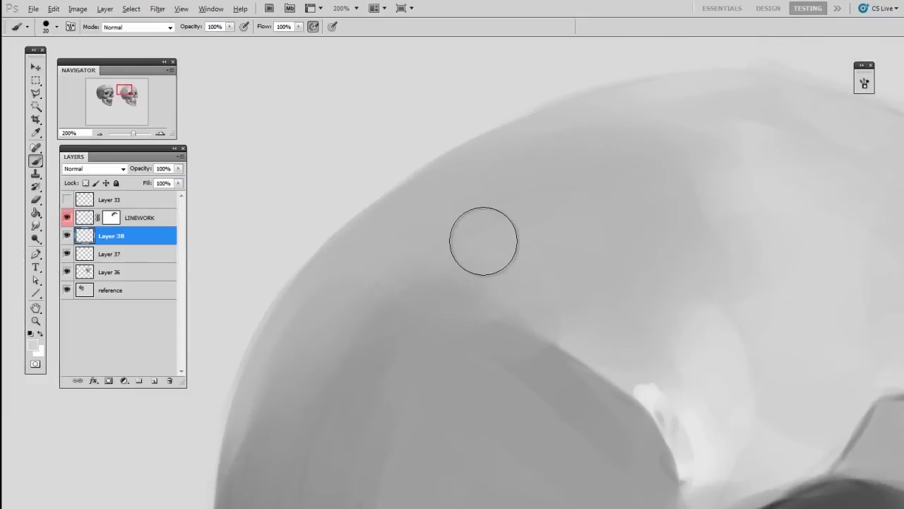
left_click(535, 270, "alt")
left_click_drag(507, 252, 445, 294)
key("bracketright")
key("bracketright")
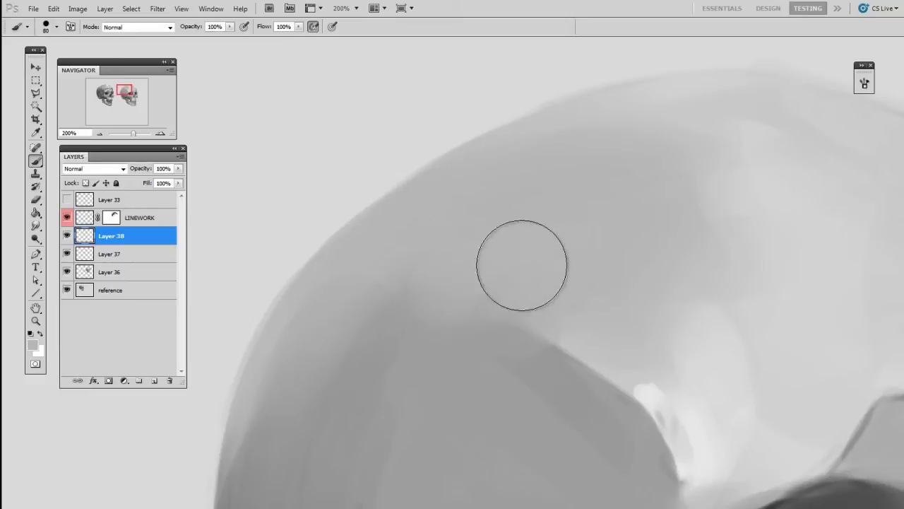
key("bracketright")
key("bracketright")
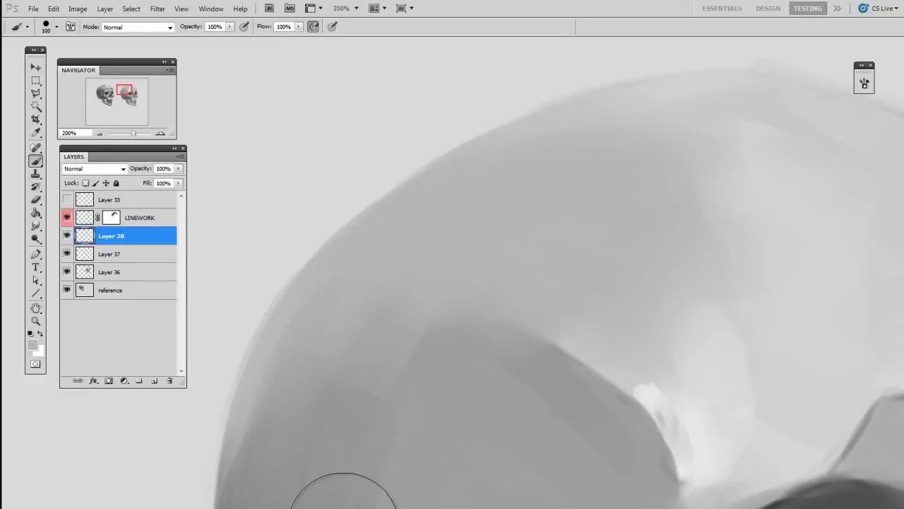
Refine the transition at the top of the temple area with the brush reduced to 30 px
mouse_move(502, 496)
left_mouse_down()
mouse_move(454, 426)
mouse_move(453, 434)
left_mouse_up()
key("bracketleft")
key("bracketleft")
key("bracketleft")
key("bracketleft")
key("bracketleft")
key("bracketleft")
key("bracketleft")
key("bracketleft")
key("bracketleft")
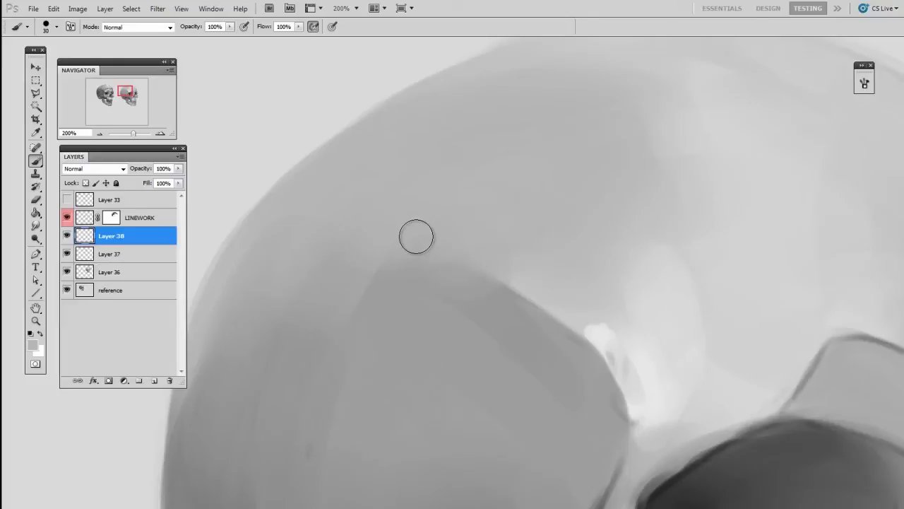
Clean up the skull's upper rear outline with a light background tone, using brush sizes from 20 to 35 px
key("ctrl+minus")
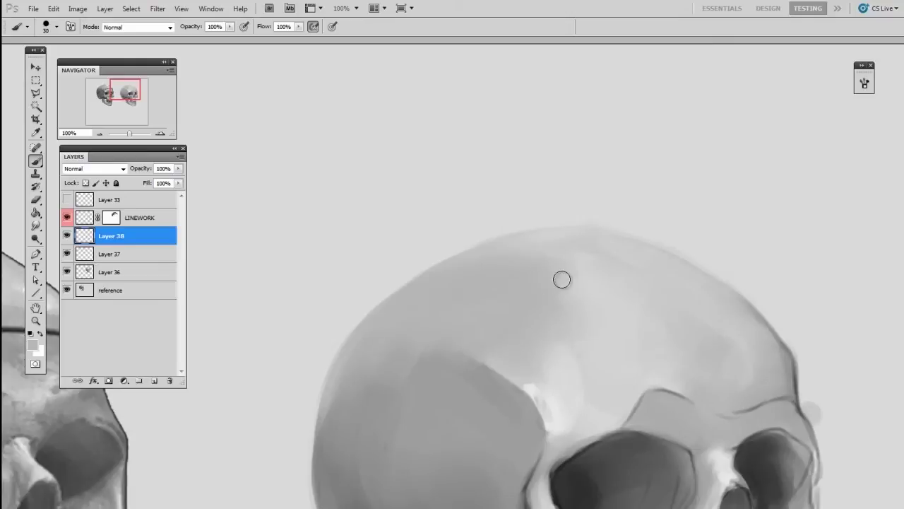
key("ctrl+plus")
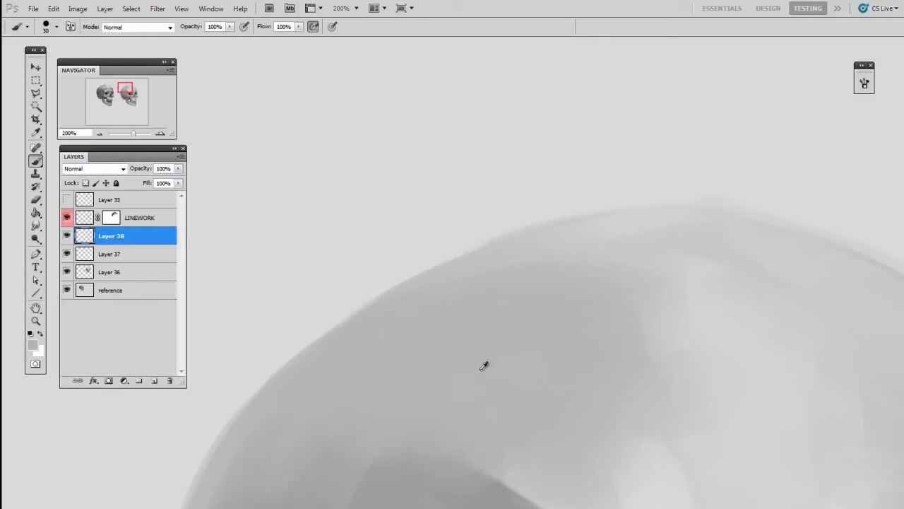
key("bracketleft")
key("bracketleft")
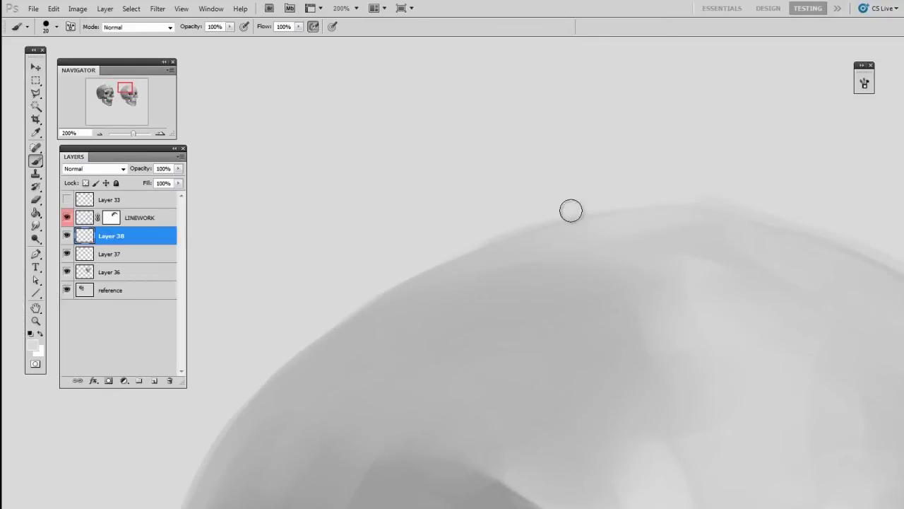
key("bracketright")
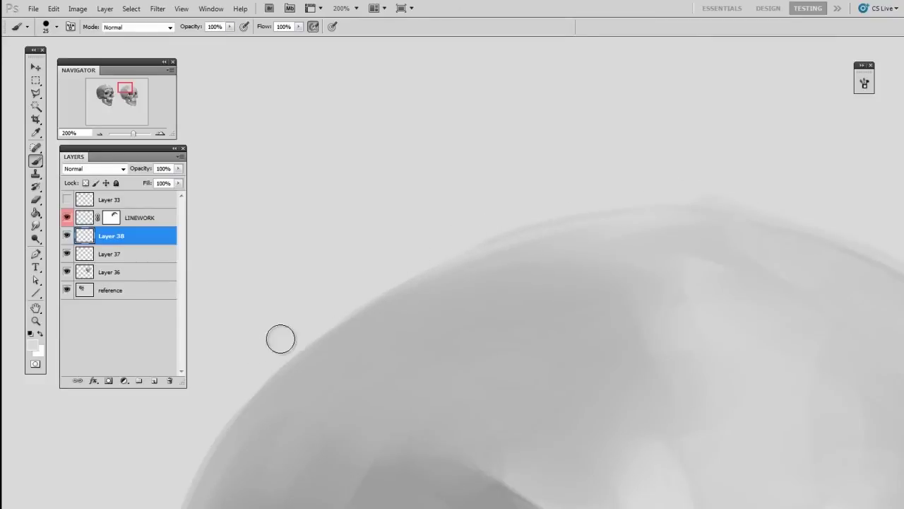
left_click_drag(386, 359, 527, 231)
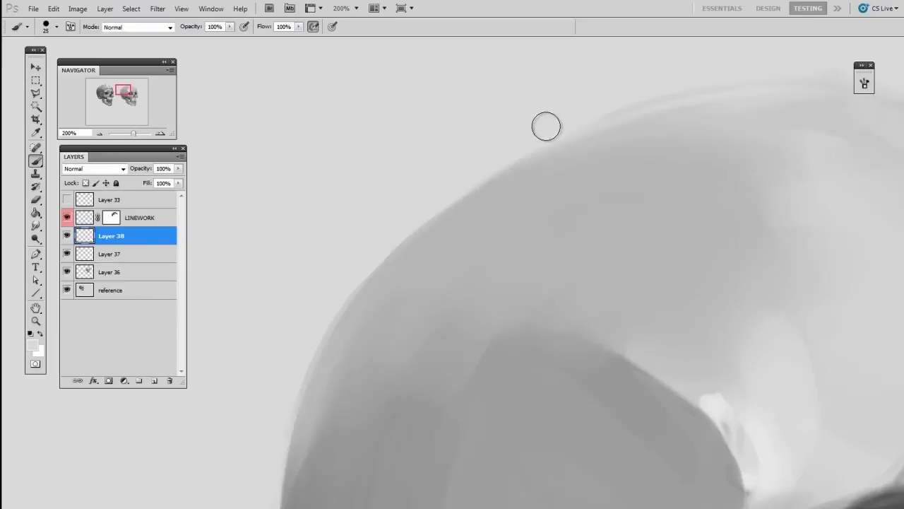
key("bracketright")
key("bracketright")
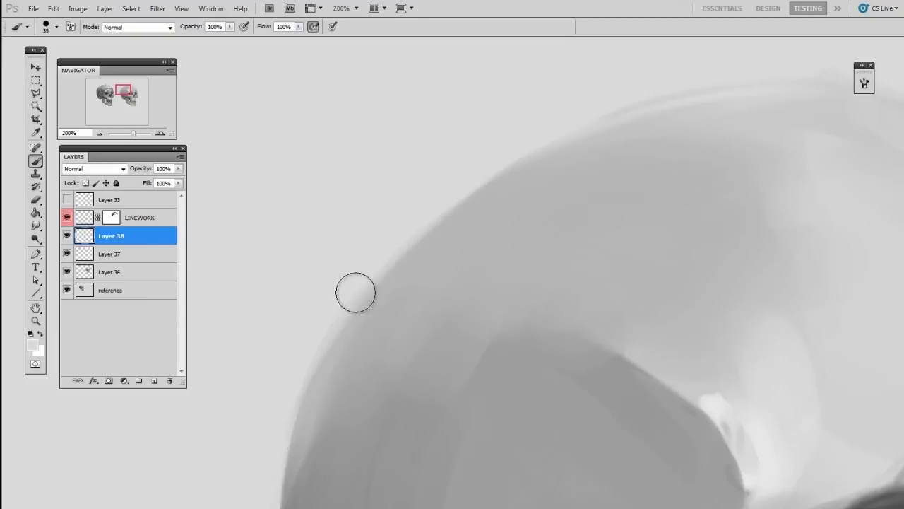
left_click_drag(545, 163, 470, 257)
Blend the cranium's upper rim with sampled skull greys at 30 px and soften its outer edge with a sampled light tone
left_click(389, 325, "alt")
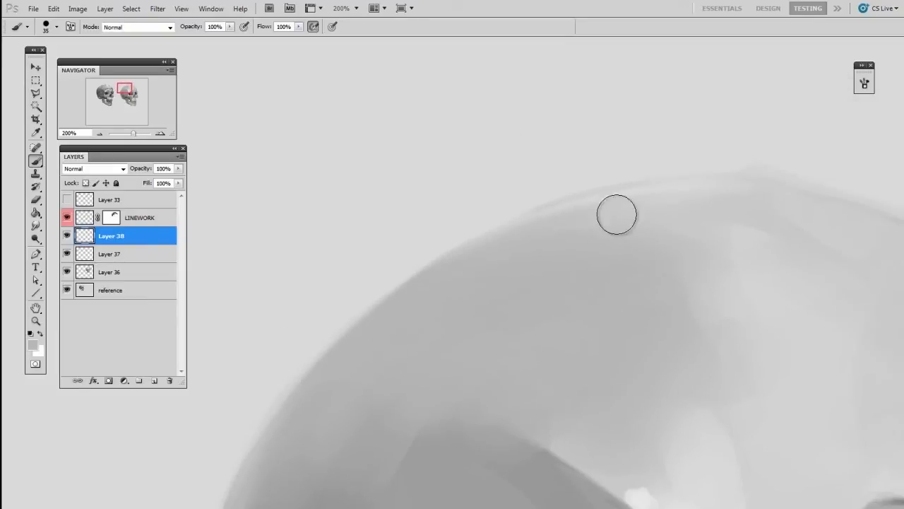
left_click(406, 270, "alt")
key("bracketleft")
left_click_drag(310, 356, 511, 223)
left_click_drag(670, 234, 618, 254)
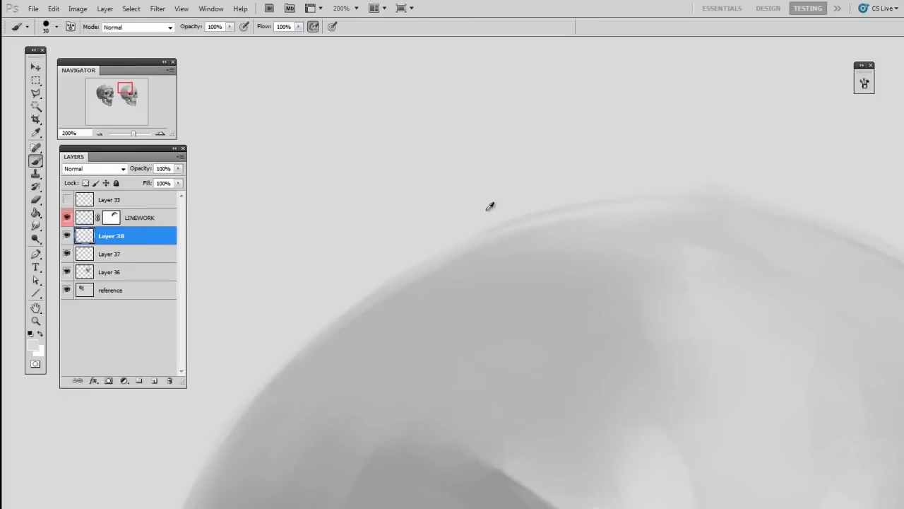
left_click(486, 212, "alt")
key("bracketright")
key("bracketright")
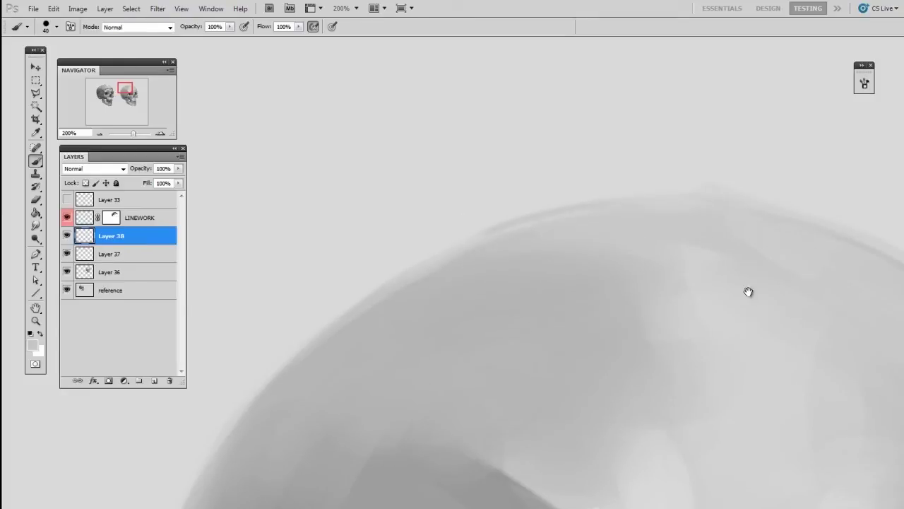
Sample the background tone beside the forehead and soften the forehead's far contour line at 25 px
left_click_drag(746, 292, 649, 272)
left_click_drag(756, 331, 718, 382)
key("ctrl+minus")
left_click_drag(699, 293, 600, 239)
key("bracketleft")
key("bracketleft")
key("bracketleft")
key("bracketleft")
key("bracketleft")
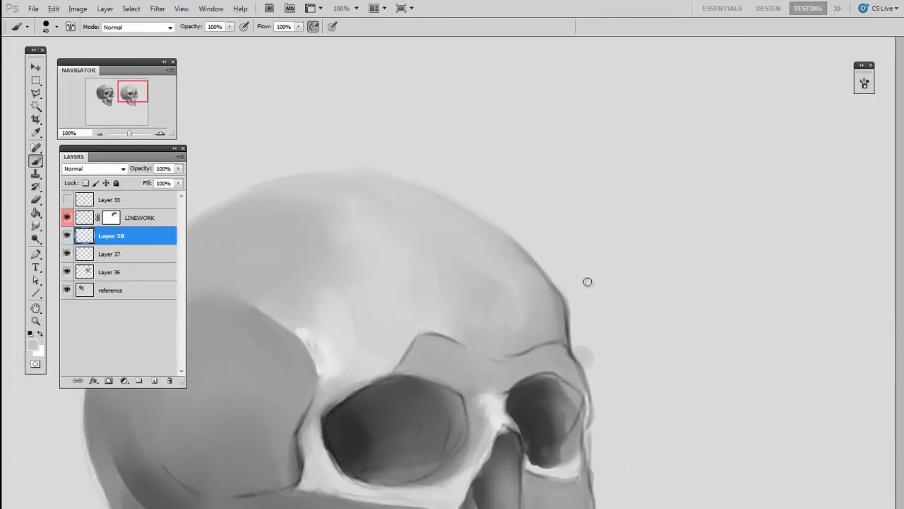
left_click(588, 282, "alt")
key("bracketleft")
key("bracketright")
key("bracketright")
key("bracketright")
key("ctrl+plus")
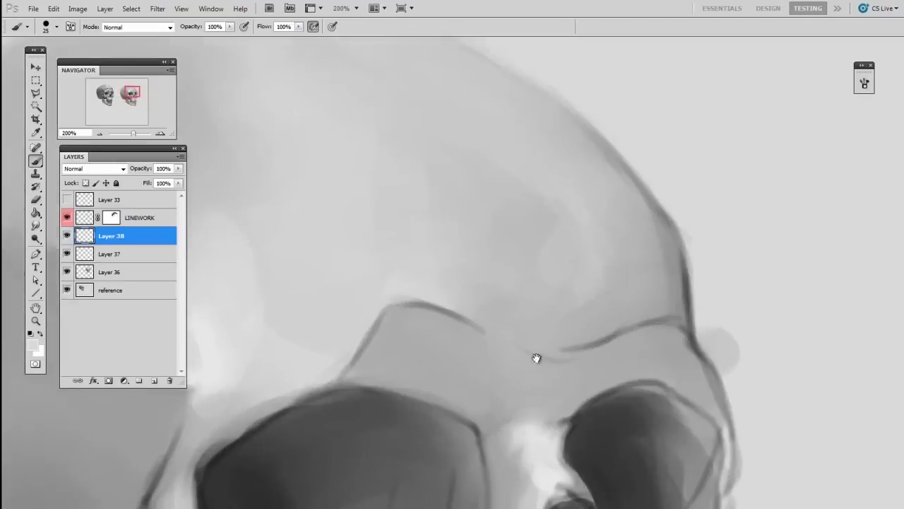
Paint light grey over the line between the temple and the near eye socket at 15 px
left_click_drag(508, 377, 749, 281)
key("bracketleft")
left_click_drag(421, 408, 430, 467)
mouse_move(441, 347)
left_mouse_down()
mouse_move(418, 413)
mouse_move(423, 463)
left_mouse_up()
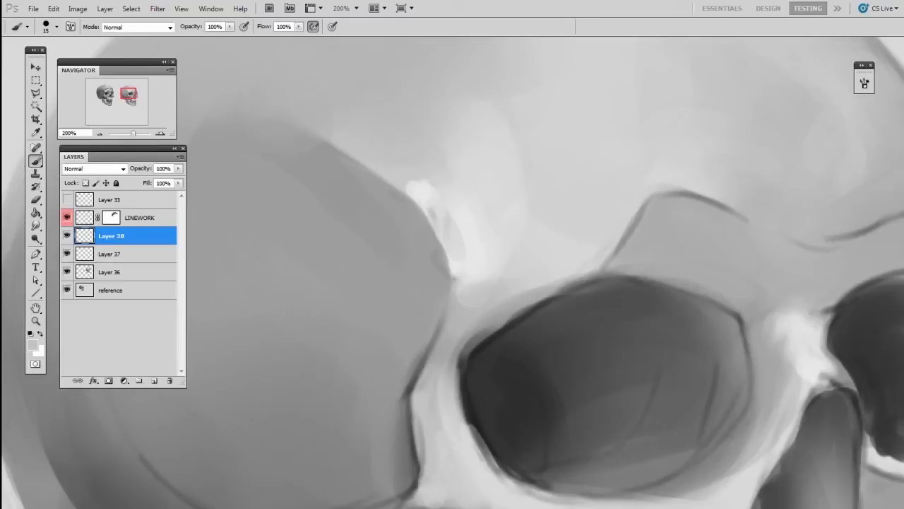
left_click_drag(505, 468, 510, 462)
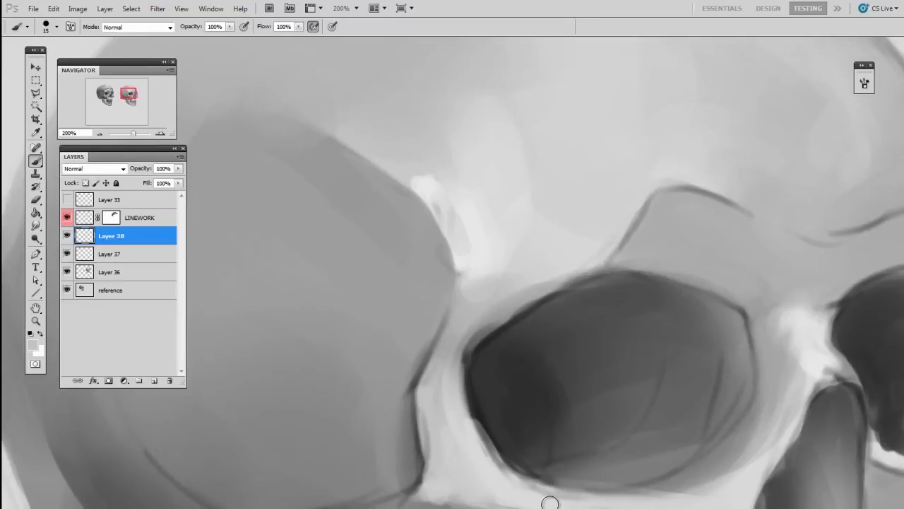